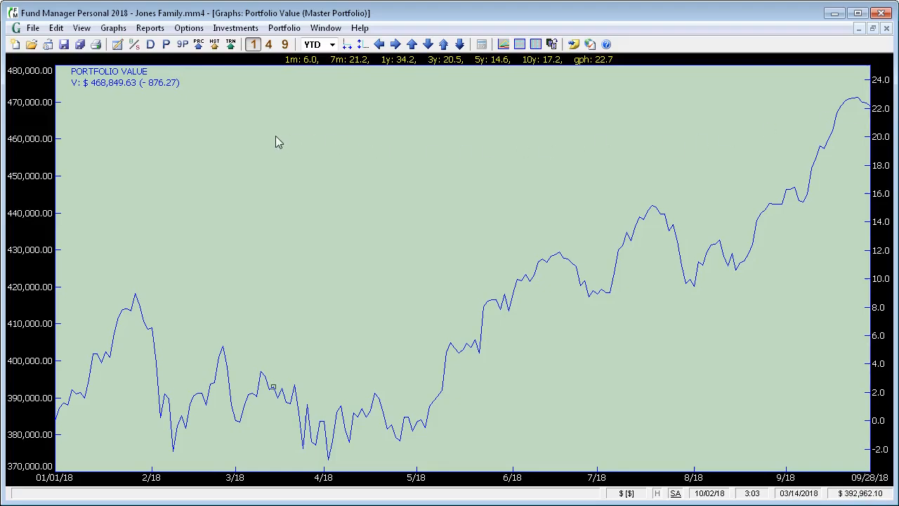
Open the View menu while the Master Portfolio value graph ($468,849.63) is showing
{"action": "left_click", "coordinate": [82, 27]}
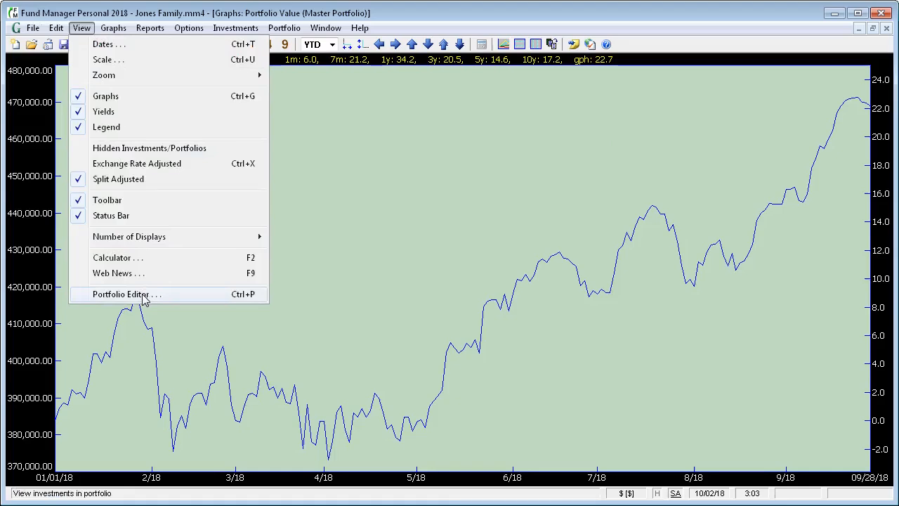
Open the Portfolio Editor and make it the active window via the Window menu
{"action": "left_click", "coordinate": [116, 293]}
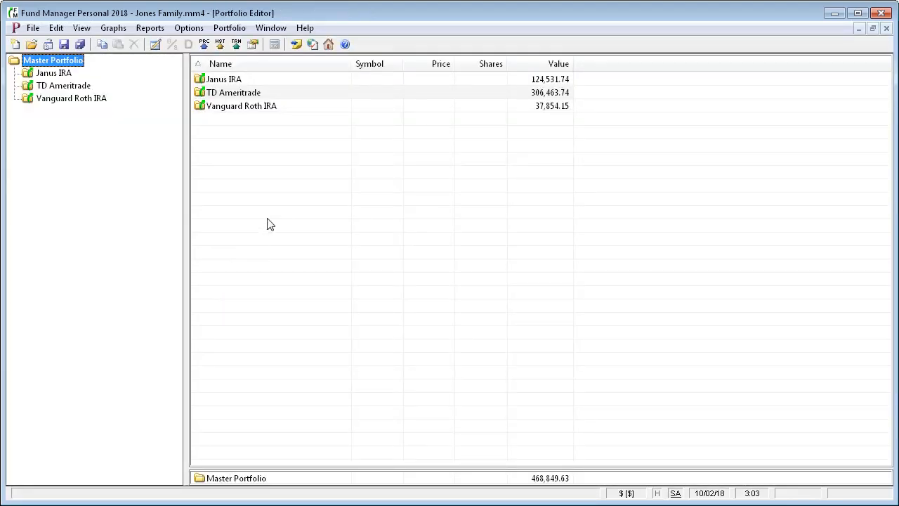
{"action": "left_click", "coordinate": [275, 30]}
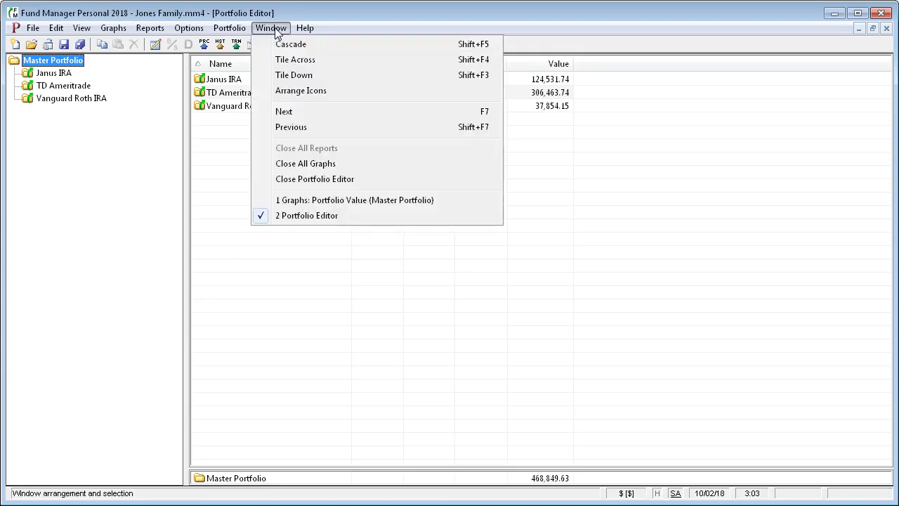
{"action": "left_click", "coordinate": [308, 218]}
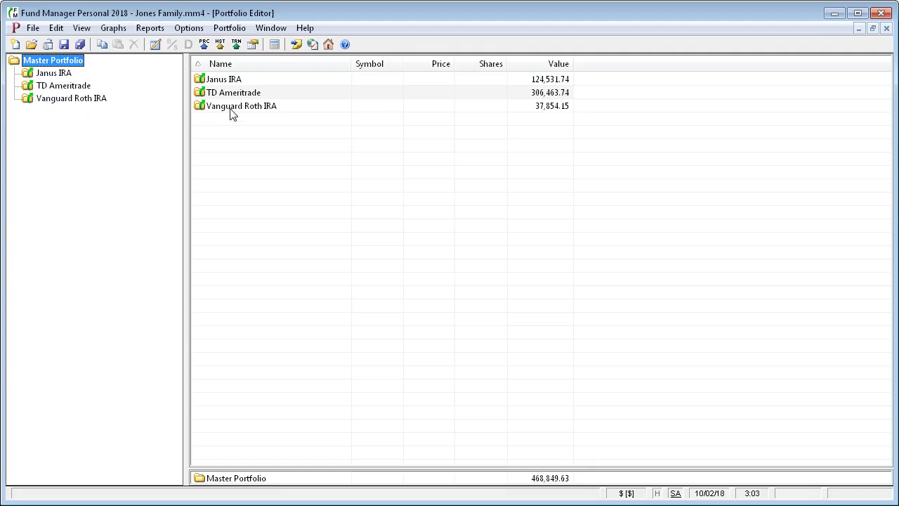
Review Janus IRA, TD Ameritrade and Vanguard Roth IRA holdings, then return to Master Portfolio
{"action": "left_click", "coordinate": [54, 75]}
{"action": "left_click", "coordinate": [56, 85]}
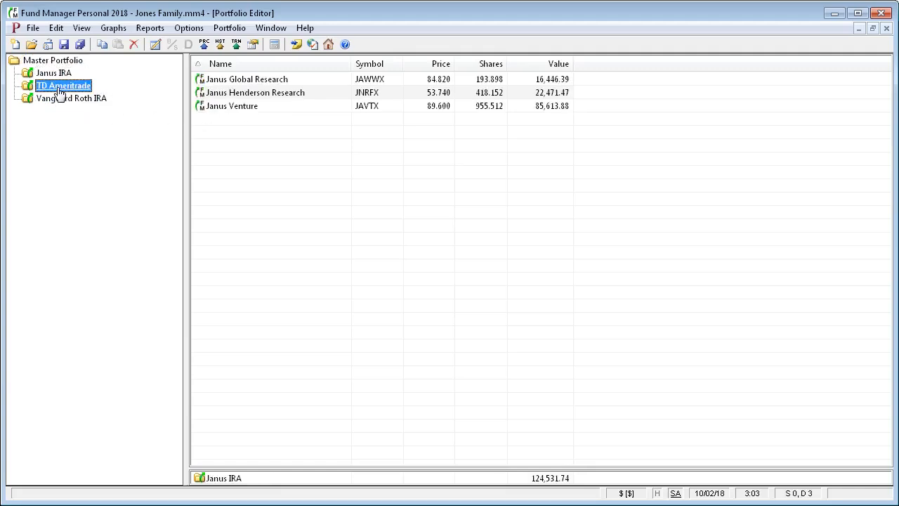
{"action": "left_click", "coordinate": [60, 99]}
{"action": "left_click", "coordinate": [53, 61]}
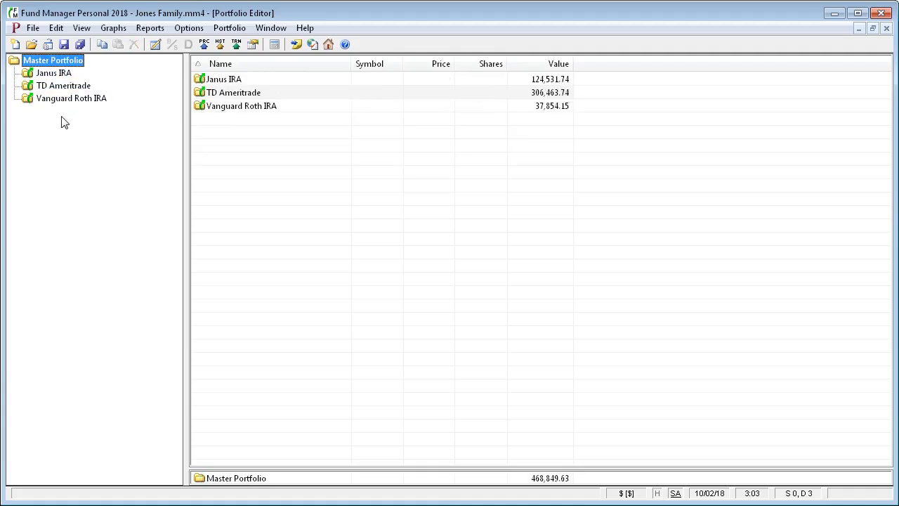
Create an empty sub-portfolio named 'Fidelity' under Master Portfolio and select it
{"action": "right_click", "coordinate": [64, 65]}
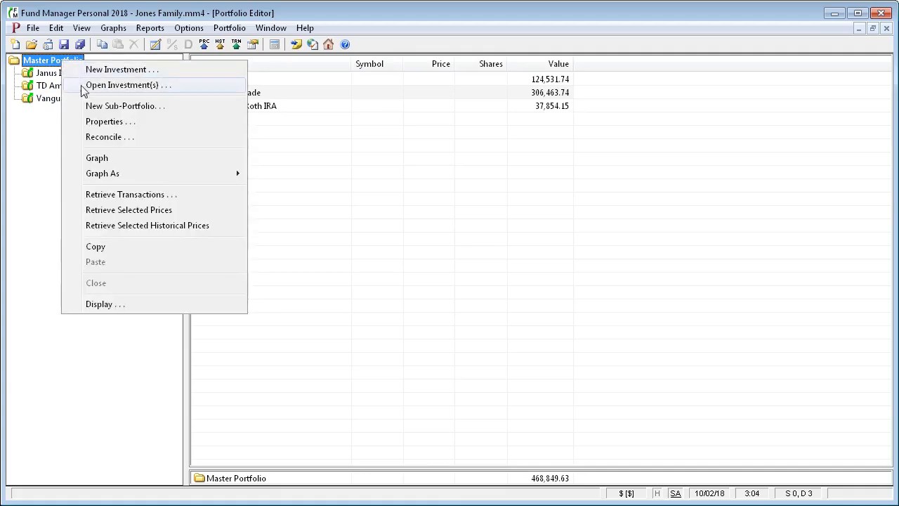
{"action": "left_click", "coordinate": [125, 106]}
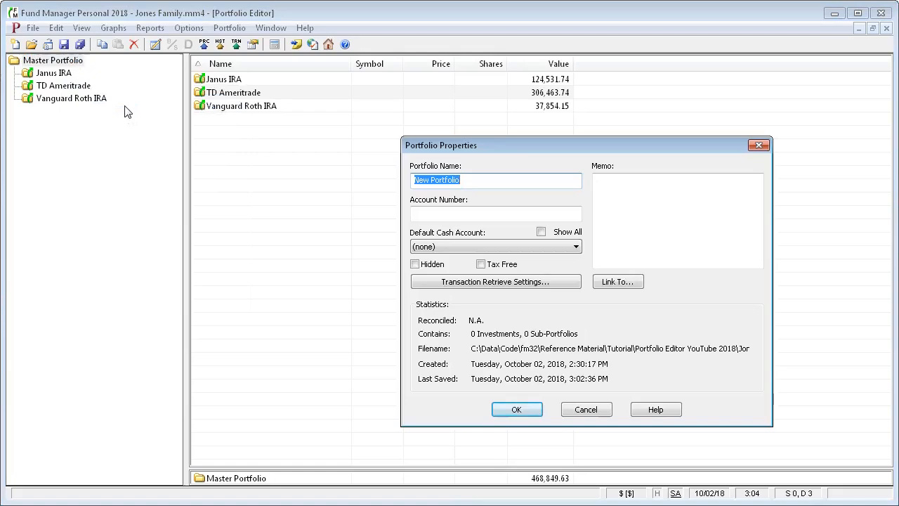
{"action": "type", "text": "Fidelity"}
{"action": "left_click", "coordinate": [517, 410]}
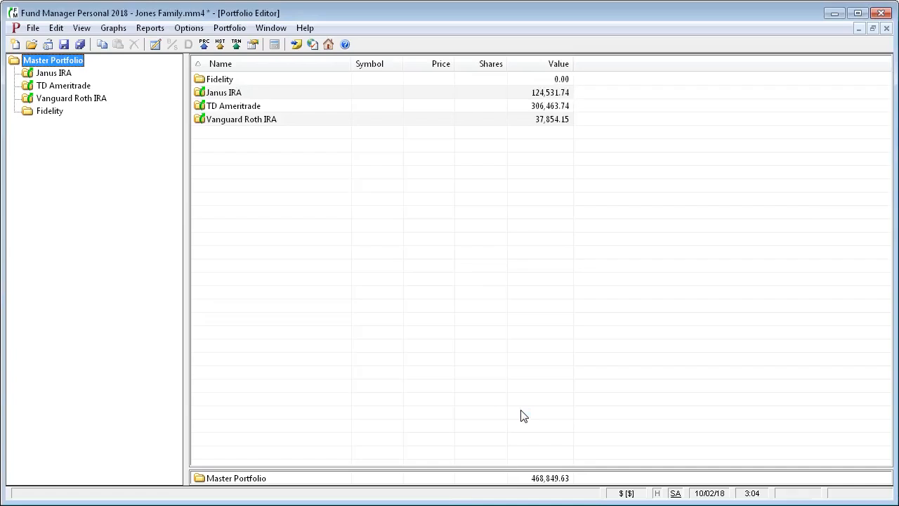
{"action": "left_click", "coordinate": [50, 113]}
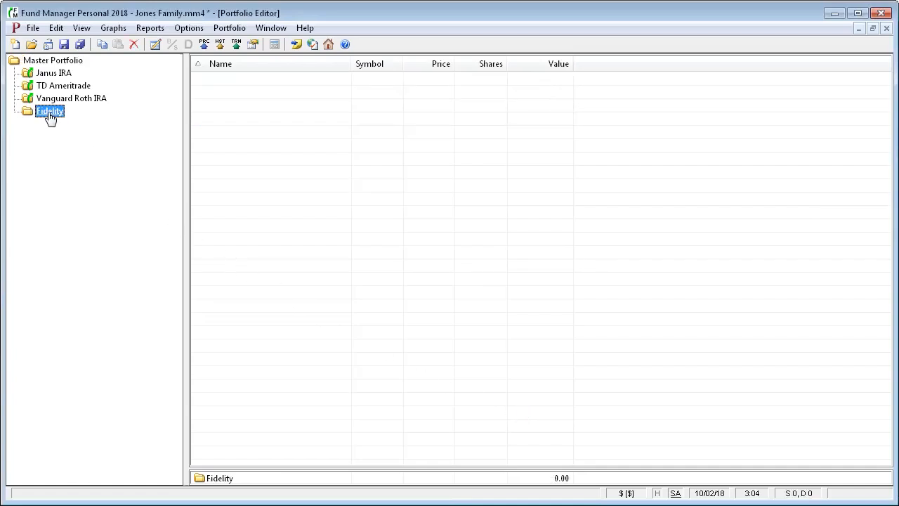
Start a new Fidelity investment named Facebook with ticker symbol FB
{"action": "right_click", "coordinate": [50, 118]}
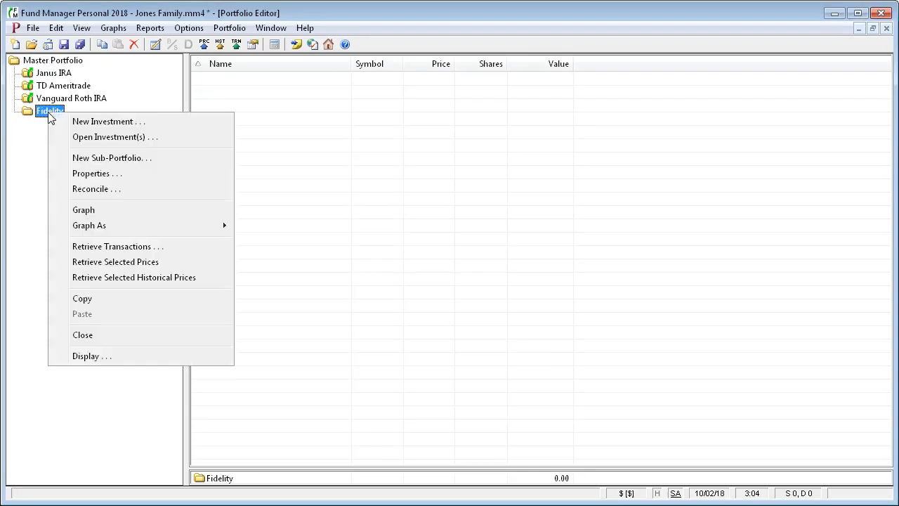
{"action": "left_click", "coordinate": [89, 124]}
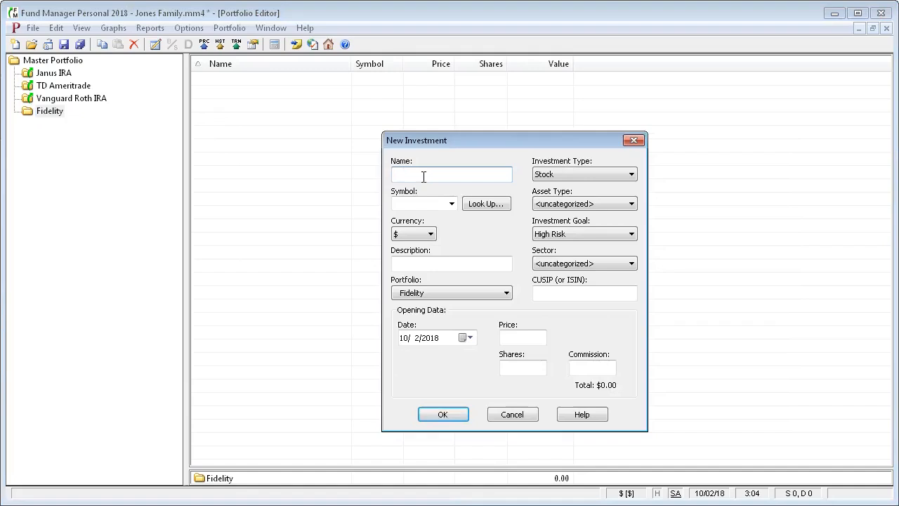
{"action": "type", "text": "Facebook"}
{"action": "key", "text": "Tab"}
{"action": "type", "text": "F"}
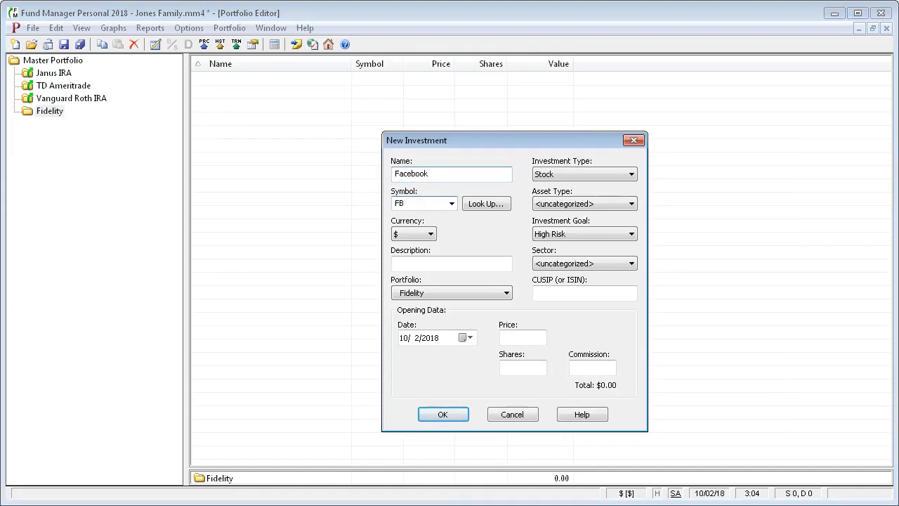
Enter price 150, 100 shares and commission 5, then save the investment as FB_1.dat
{"action": "left_click", "coordinate": [526, 335]}
{"action": "type", "text": "150"}
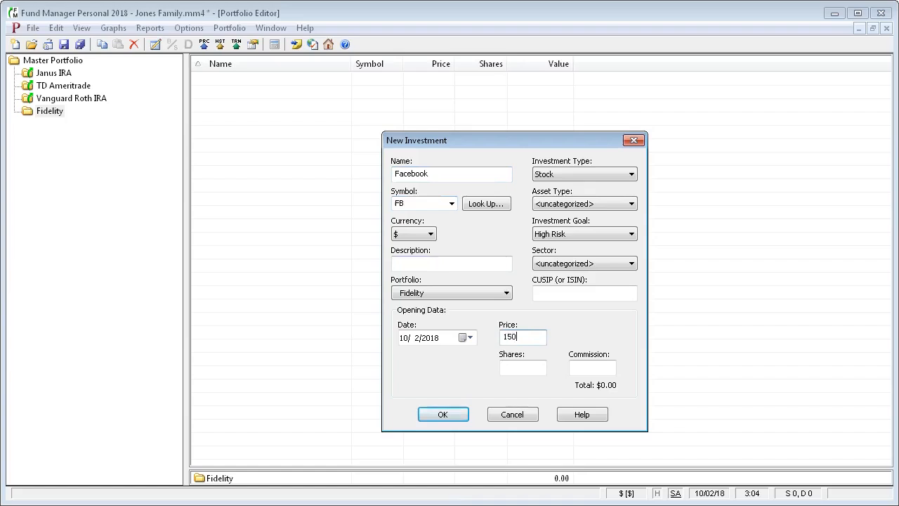
{"action": "left_click", "coordinate": [515, 369]}
{"action": "type", "text": "100"}
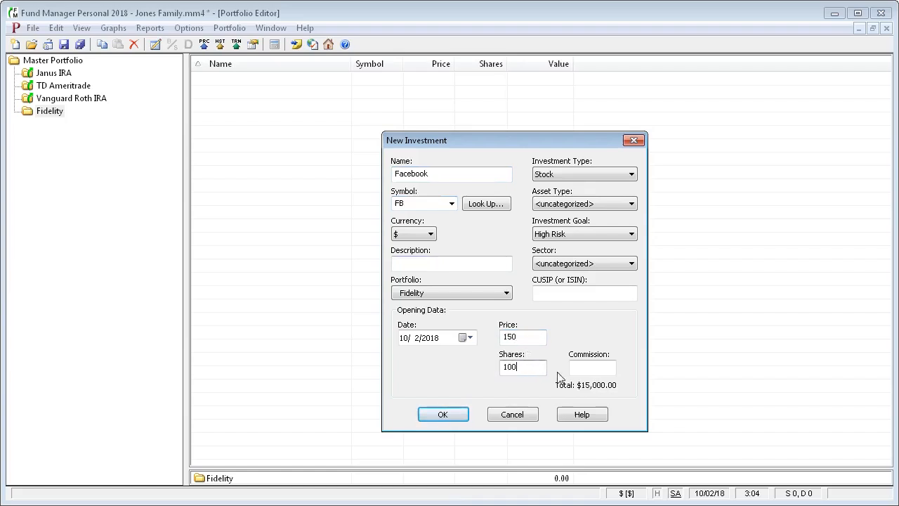
{"action": "left_click", "coordinate": [588, 366]}
{"action": "type", "text": "5"}
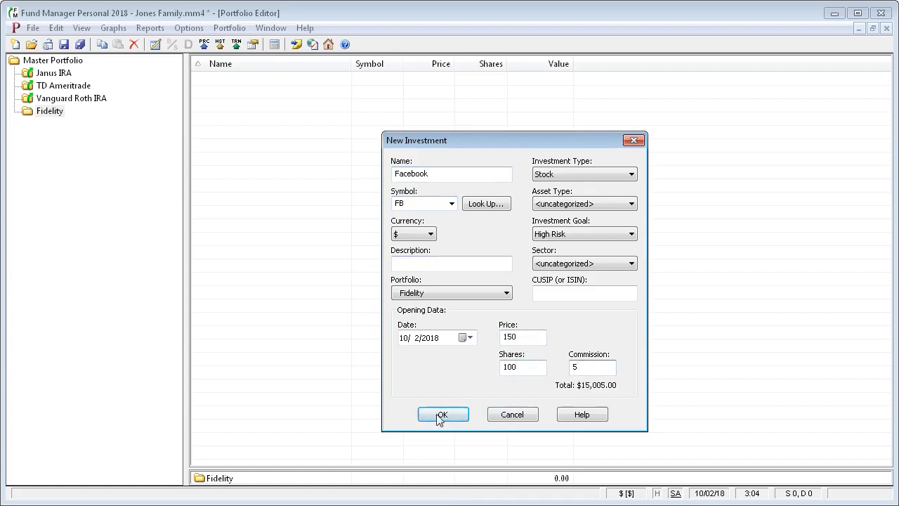
{"action": "left_click", "coordinate": [441, 415]}
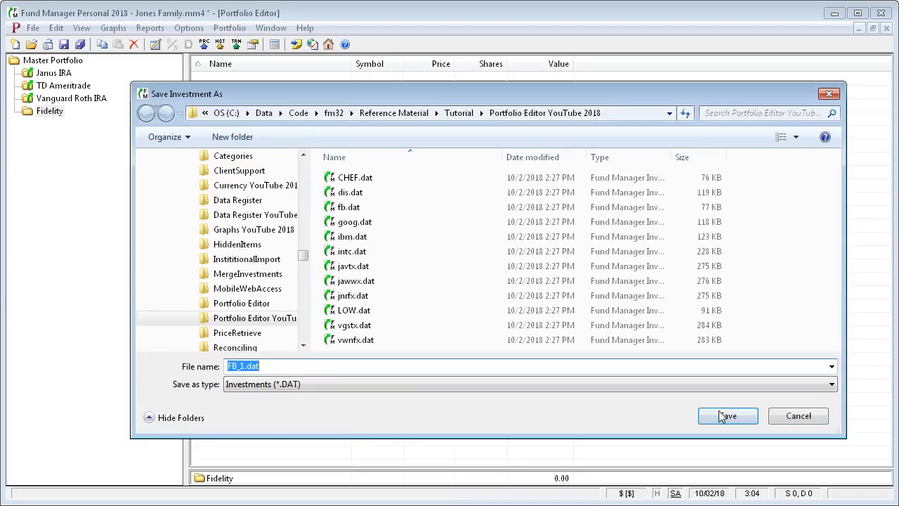
{"action": "left_click", "coordinate": [728, 416]}
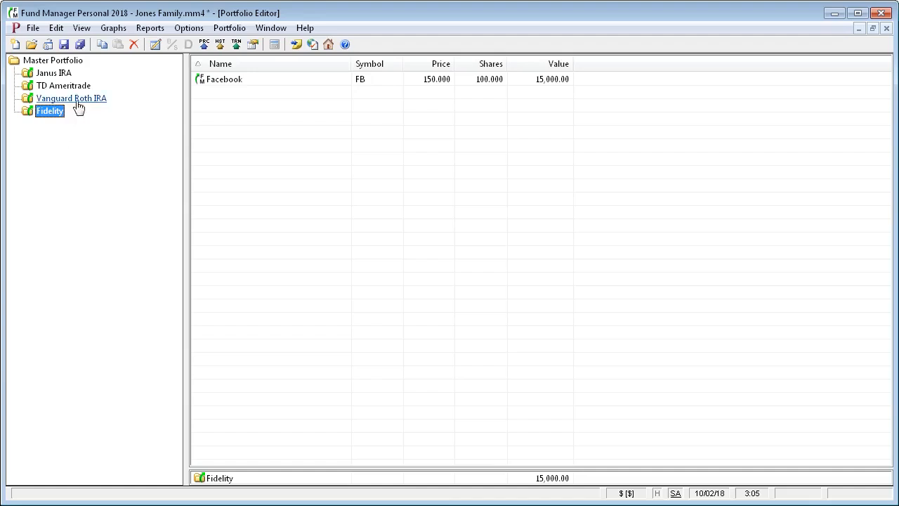
Add a sub-portfolio named 'Taxable' under Master Portfolio
{"action": "left_click", "coordinate": [63, 64]}
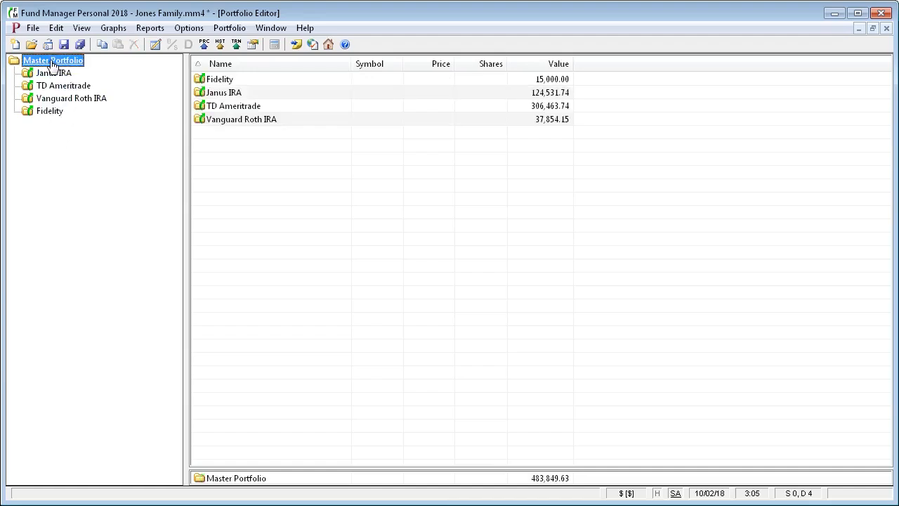
{"action": "right_click", "coordinate": [51, 61]}
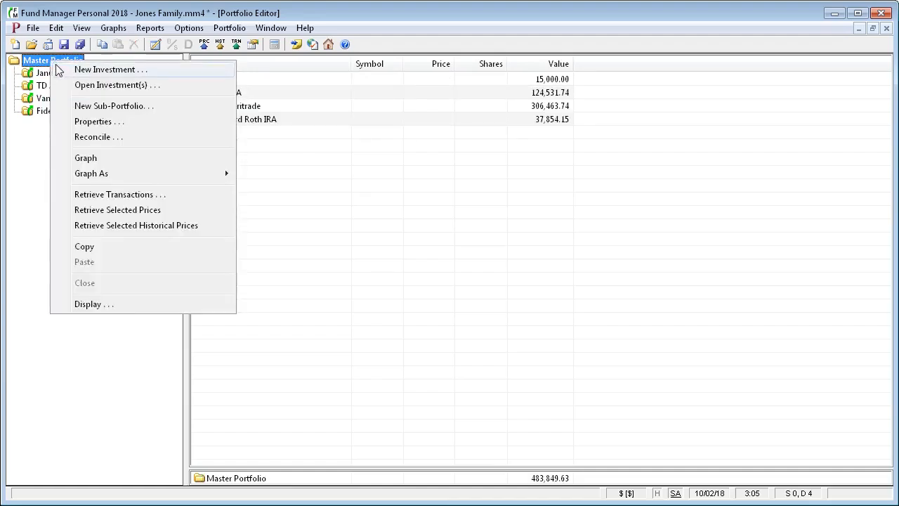
{"action": "left_click", "coordinate": [84, 107]}
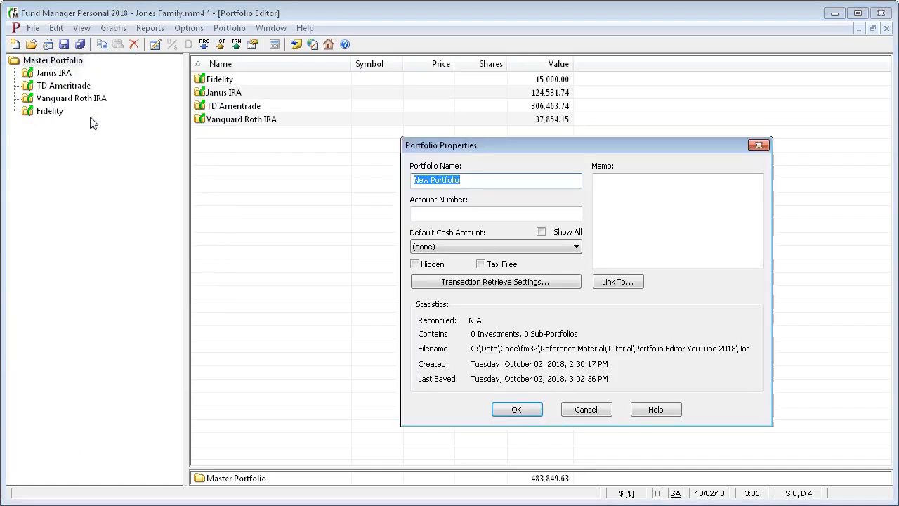
{"action": "type", "text": "TAx"}
{"action": "key", "text": "BackSpace"}
{"action": "key", "text": "BackSpace"}
{"action": "type", "text": "axable"}
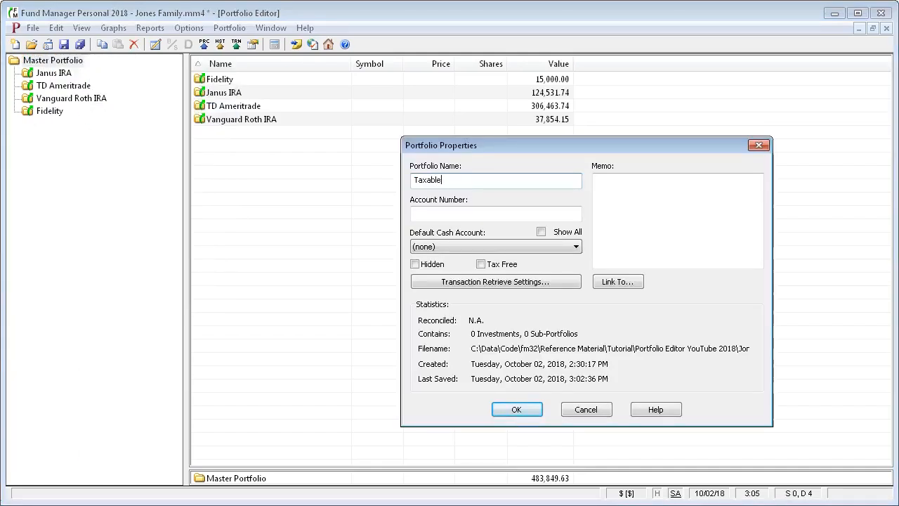
{"action": "key", "text": "Return"}
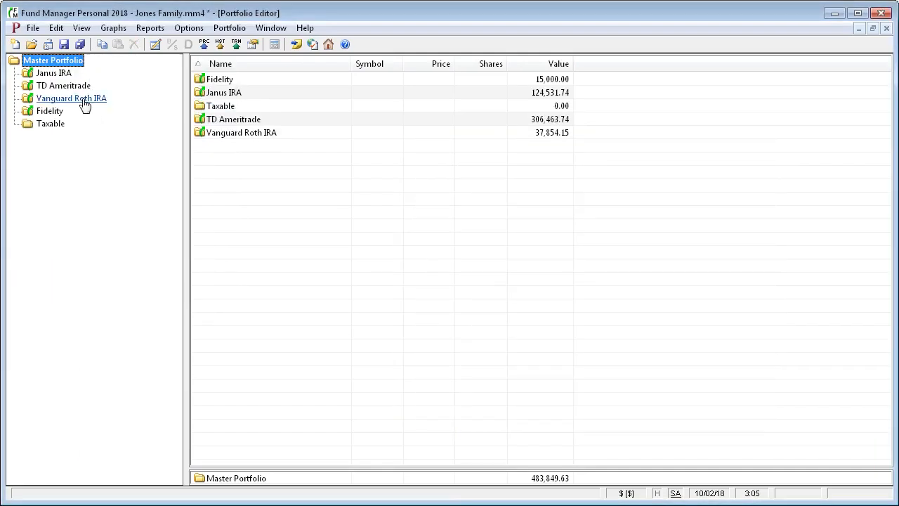
Add another sub-portfolio named 'Tax Free' under Master Portfolio
{"action": "right_click", "coordinate": [56, 63]}
{"action": "left_click", "coordinate": [119, 106]}
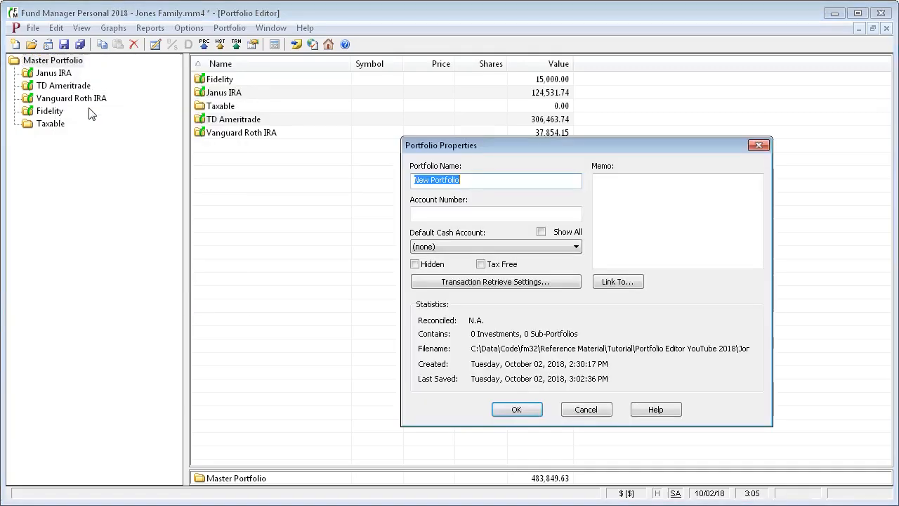
{"action": "type", "text": "Tax Free"}
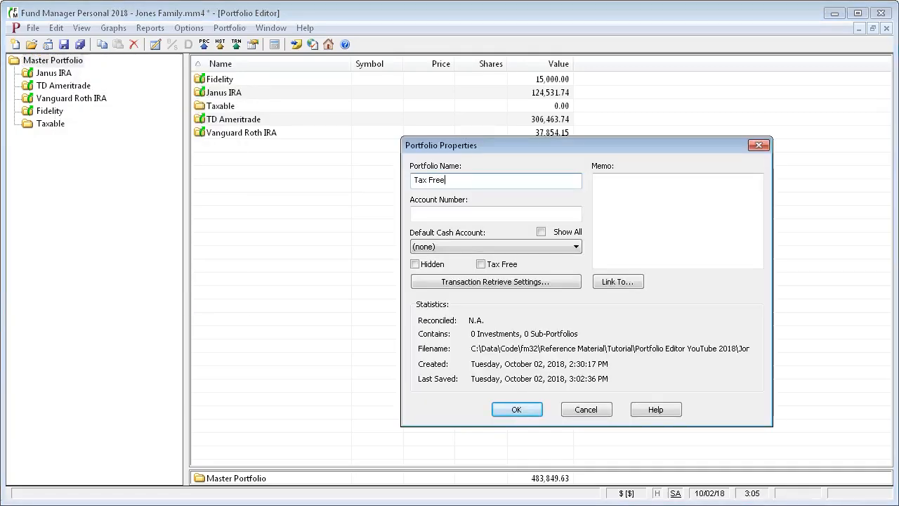
{"action": "left_click", "coordinate": [521, 410]}
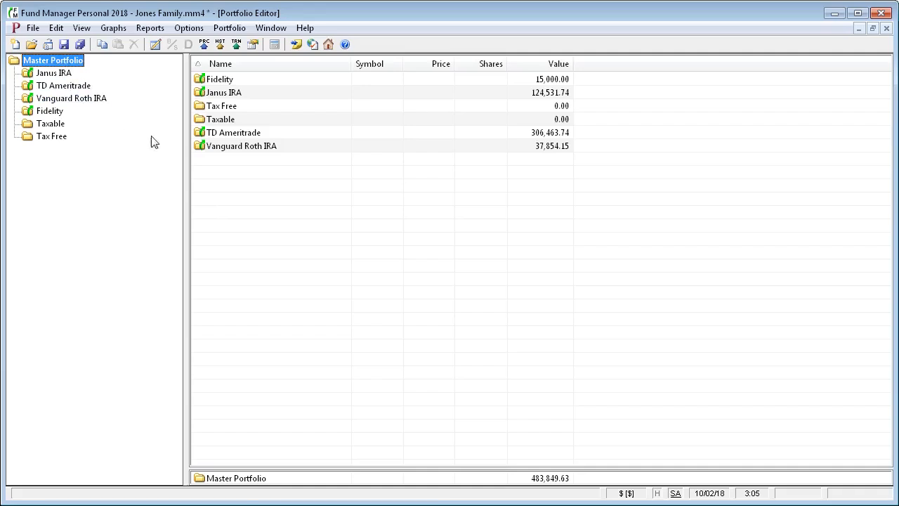
Move Janus IRA and Vanguard Roth IRA into the Tax Free portfolio
{"action": "left_click", "coordinate": [232, 94]}
{"action": "left_click", "coordinate": [241, 146], "text": "ctrl"}
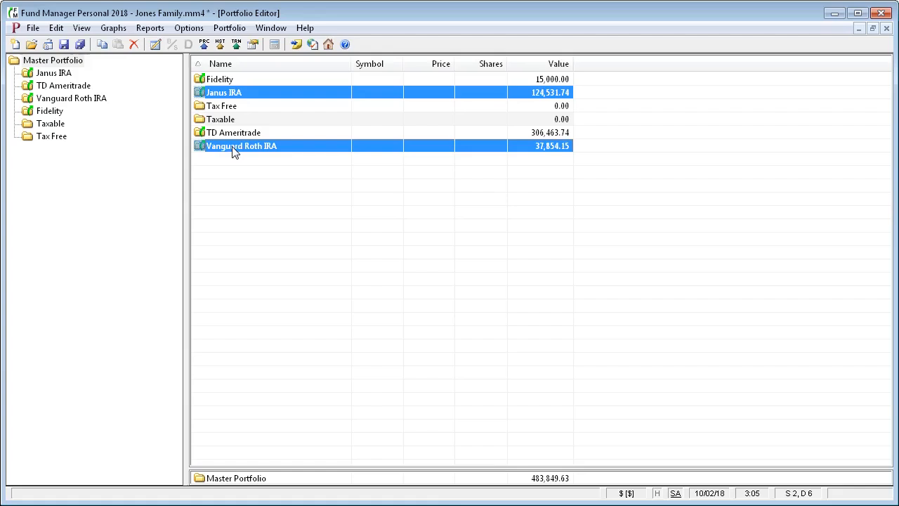
{"action": "left_click_drag", "start_coordinate": [234, 153], "coordinate": [49, 141]}
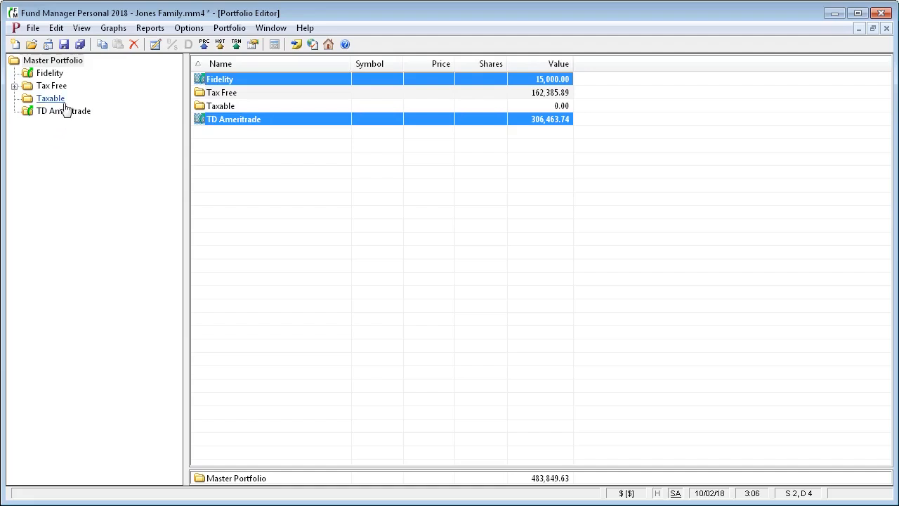
Move Fidelity and TD Ameritrade into Taxable, then expand Tax Free and Taxable
{"action": "left_click", "coordinate": [48, 63]}
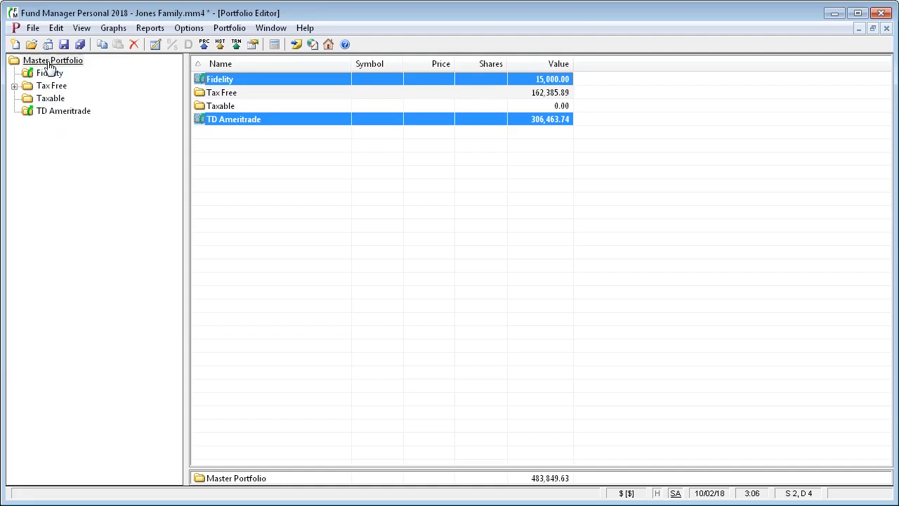
{"action": "left_click", "coordinate": [221, 81]}
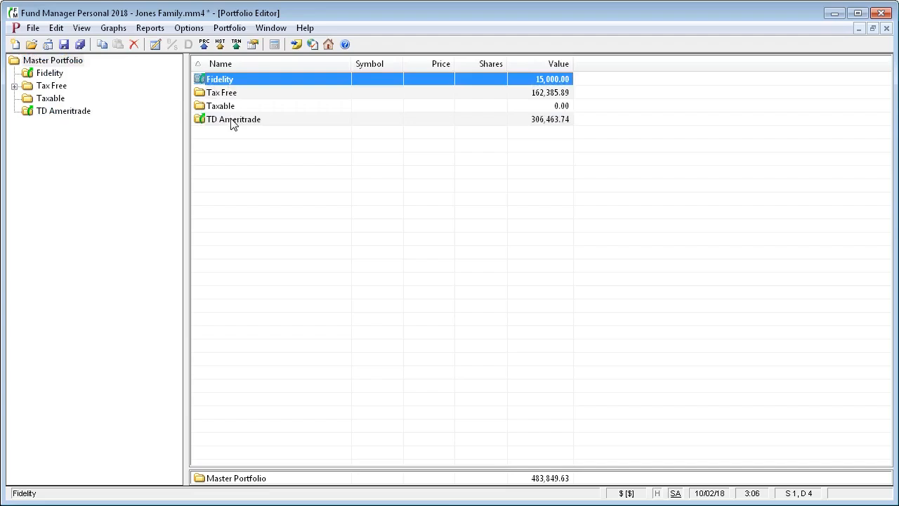
{"action": "left_click", "coordinate": [232, 121], "text": "ctrl"}
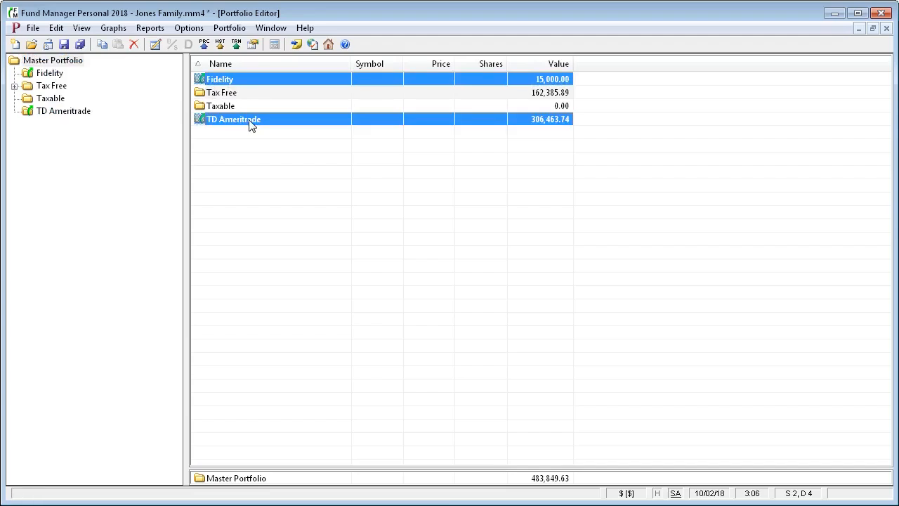
{"action": "left_click_drag", "start_coordinate": [251, 125], "coordinate": [52, 100]}
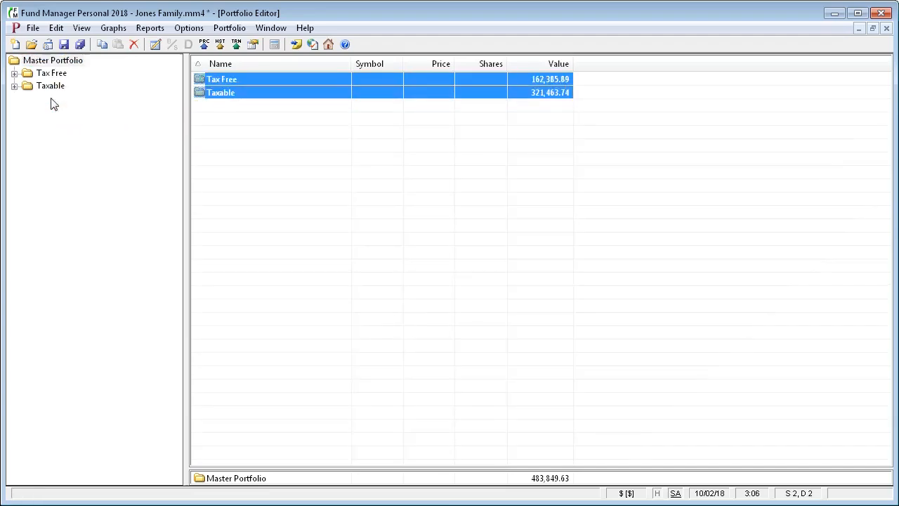
{"action": "left_click", "coordinate": [14, 73]}
{"action": "left_click", "coordinate": [14, 111]}
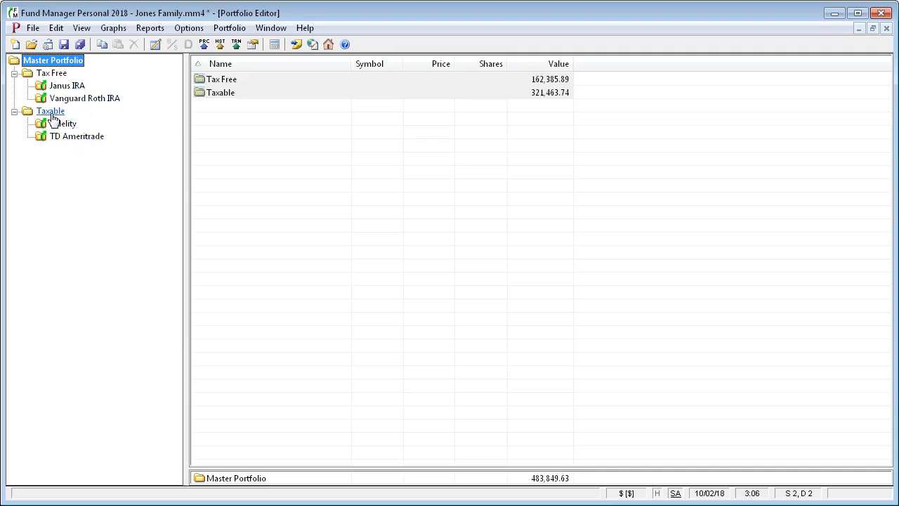
Change the Master Portfolio's name to 'Jones Family' in its Properties dialog
{"action": "right_click", "coordinate": [70, 62]}
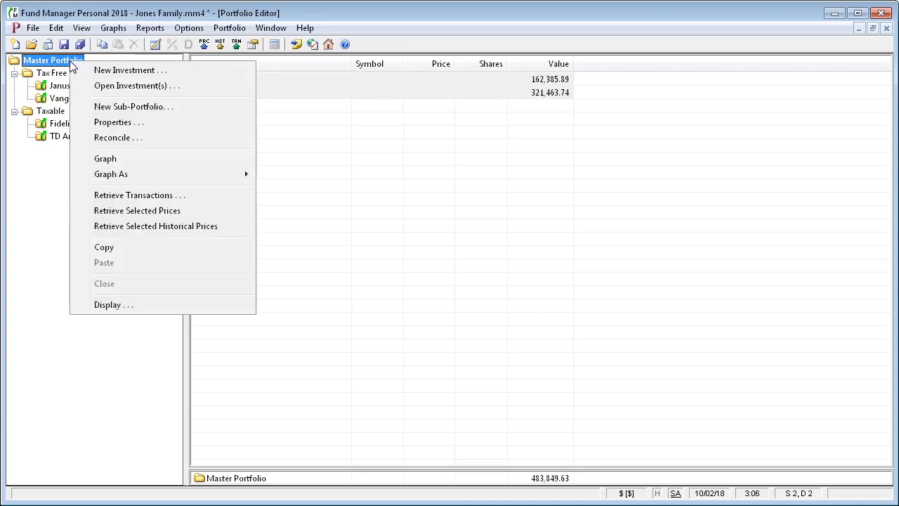
{"action": "left_click", "coordinate": [115, 123]}
{"action": "left_click_drag", "start_coordinate": [472, 182], "coordinate": [382, 180]}
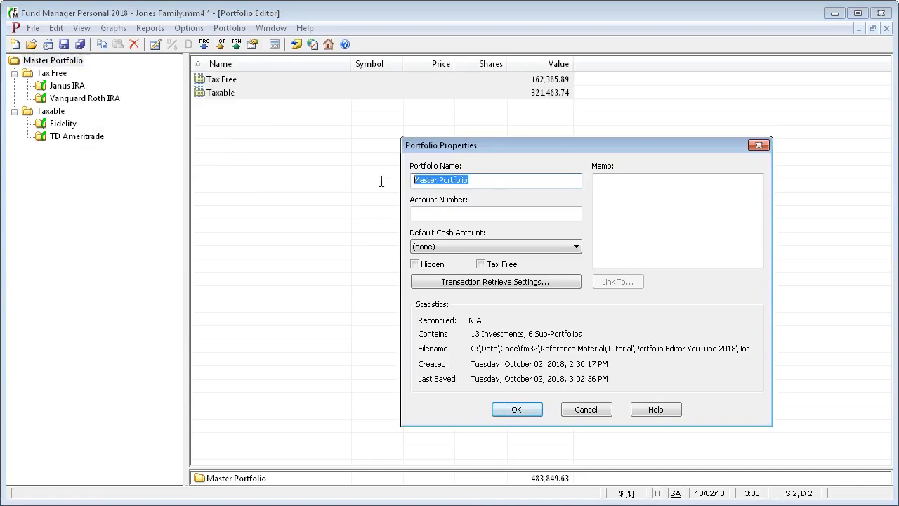
{"action": "type", "text": "Jones Family"}
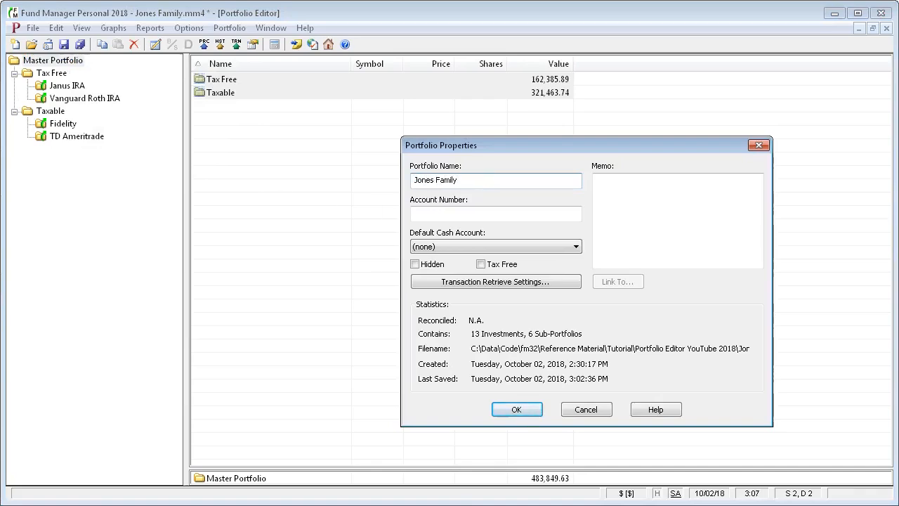
{"action": "left_click", "coordinate": [519, 409]}
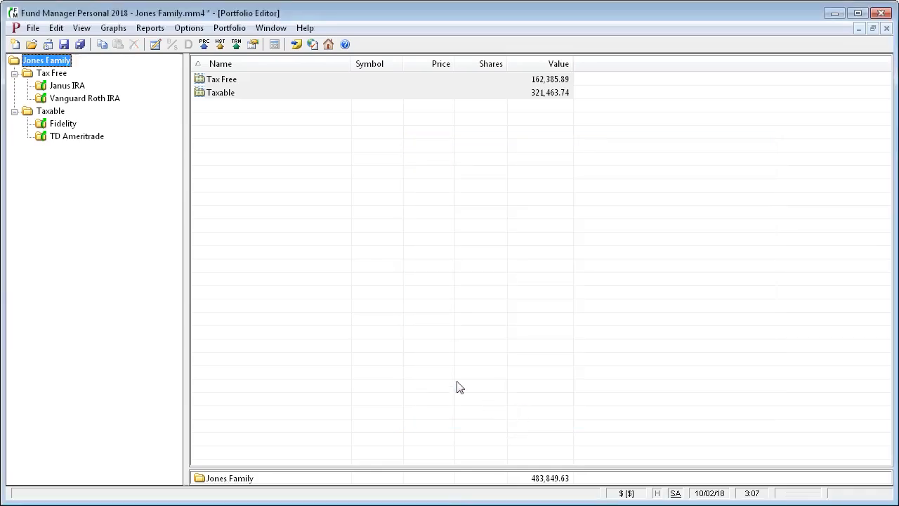
Show the Janus IRA funds and inspect Janus Venture's properties without changing anything
{"action": "left_click", "coordinate": [70, 87]}
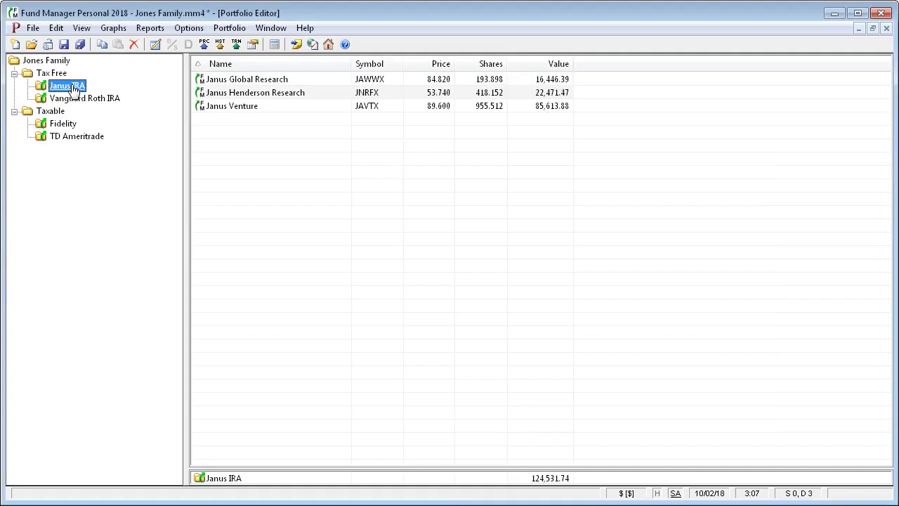
{"action": "left_click", "coordinate": [226, 109]}
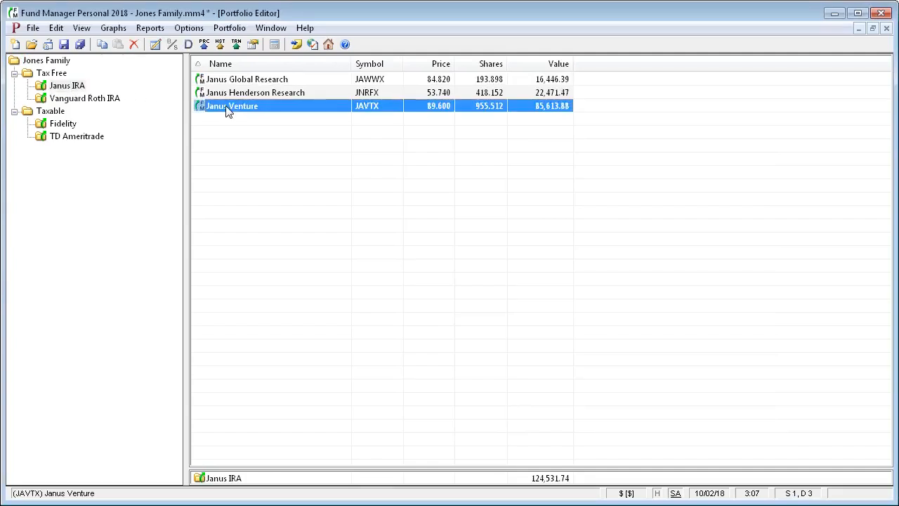
{"action": "right_click", "coordinate": [227, 111]}
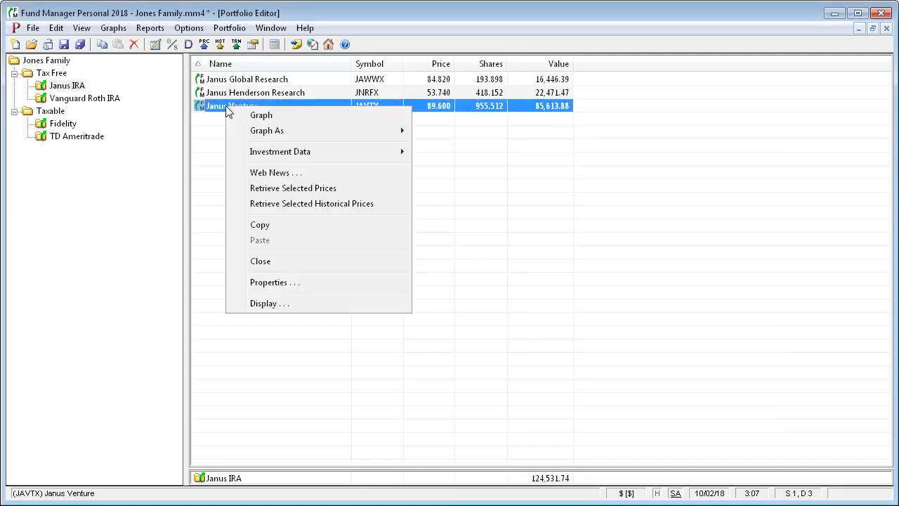
{"action": "left_click", "coordinate": [281, 285]}
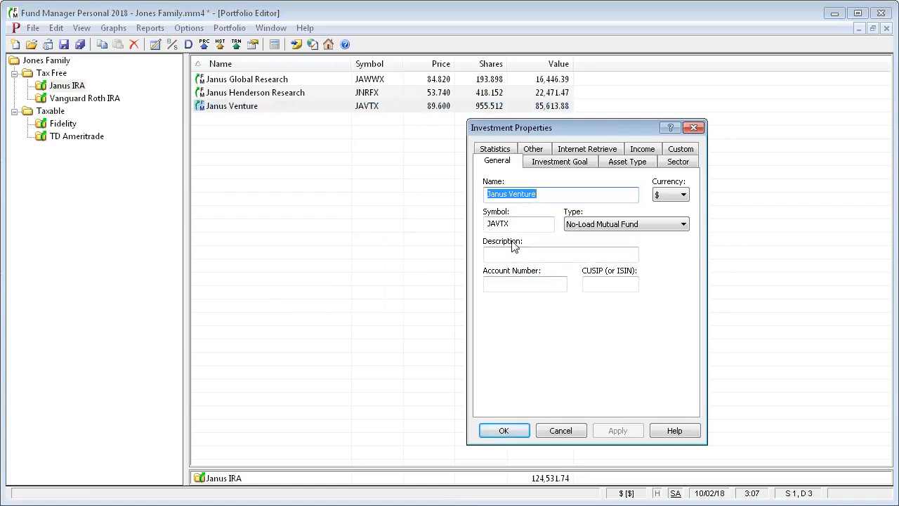
{"action": "left_click", "coordinate": [560, 430]}
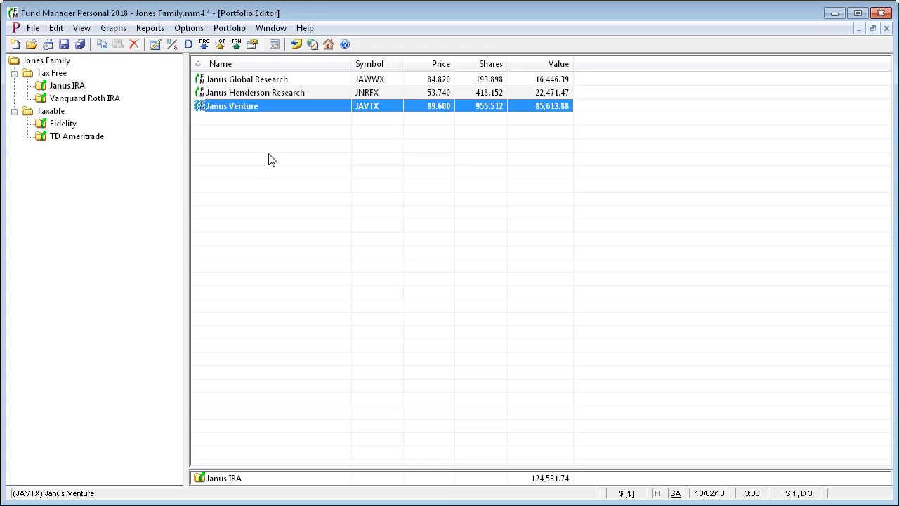
{"action": "left_click", "coordinate": [52, 74]}
{"action": "left_click", "coordinate": [55, 86]}
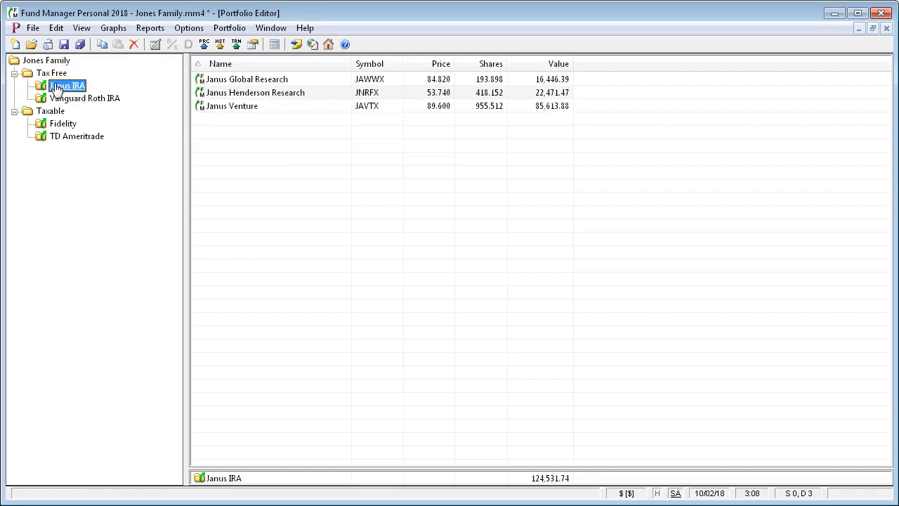
{"action": "right_click", "coordinate": [57, 89]}
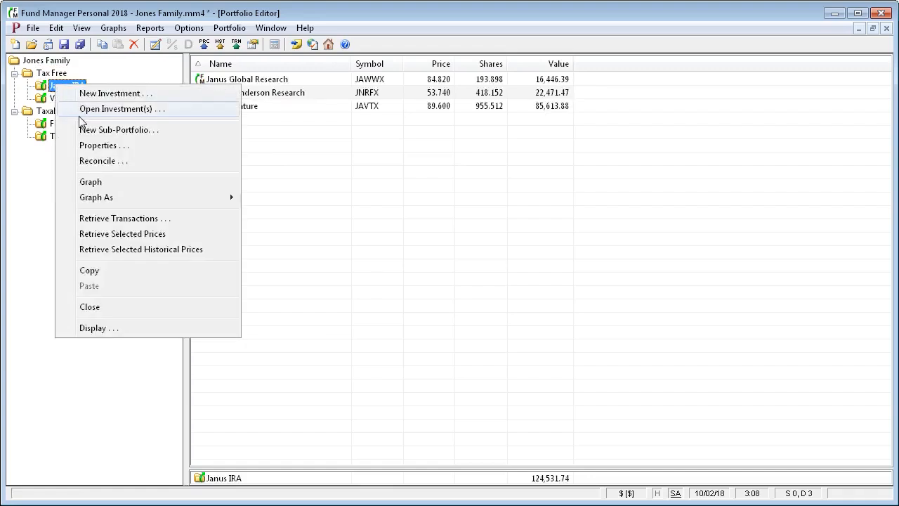
{"action": "left_click", "coordinate": [117, 355]}
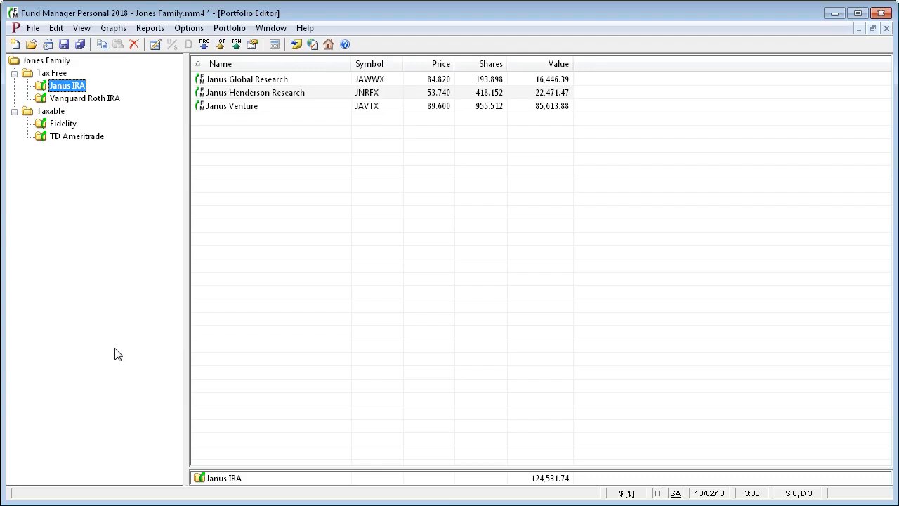
In List Columns, enable Currency and move it above Symbol, right after Name
{"action": "right_click", "coordinate": [594, 68]}
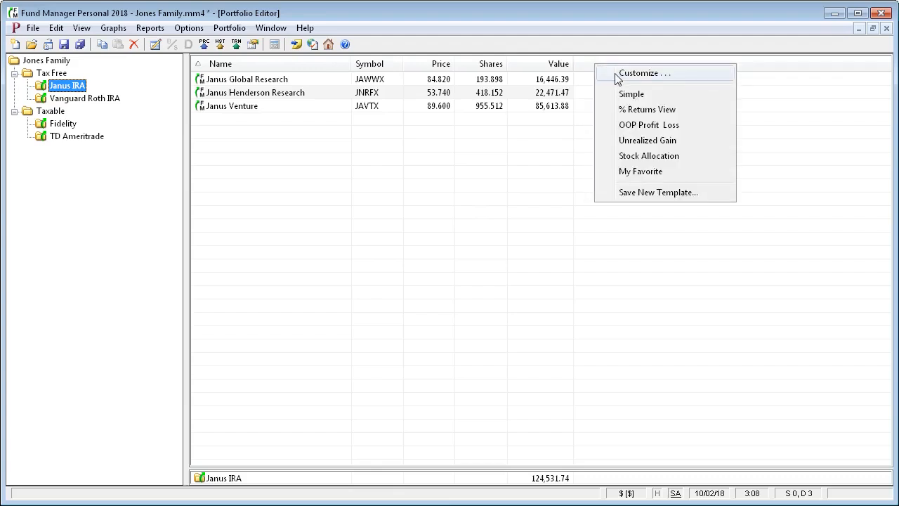
{"action": "left_click", "coordinate": [83, 31]}
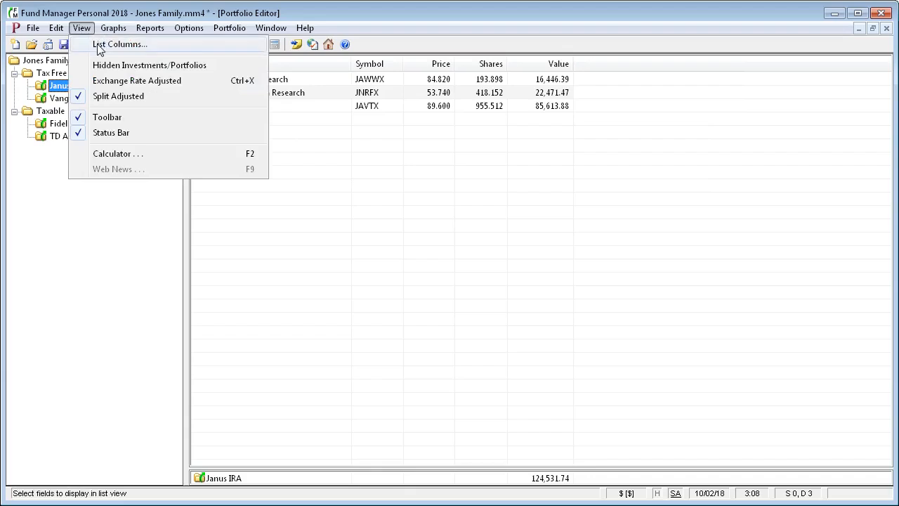
{"action": "left_click", "coordinate": [99, 45]}
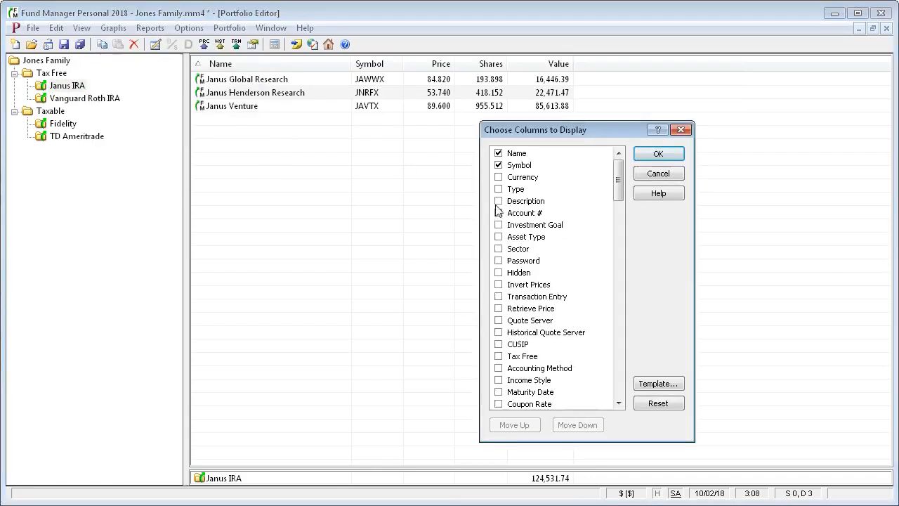
{"action": "left_click_drag", "start_coordinate": [617, 189], "coordinate": [628, 170]}
{"action": "left_click", "coordinate": [499, 177]}
{"action": "left_click", "coordinate": [523, 178]}
{"action": "left_click", "coordinate": [515, 426]}
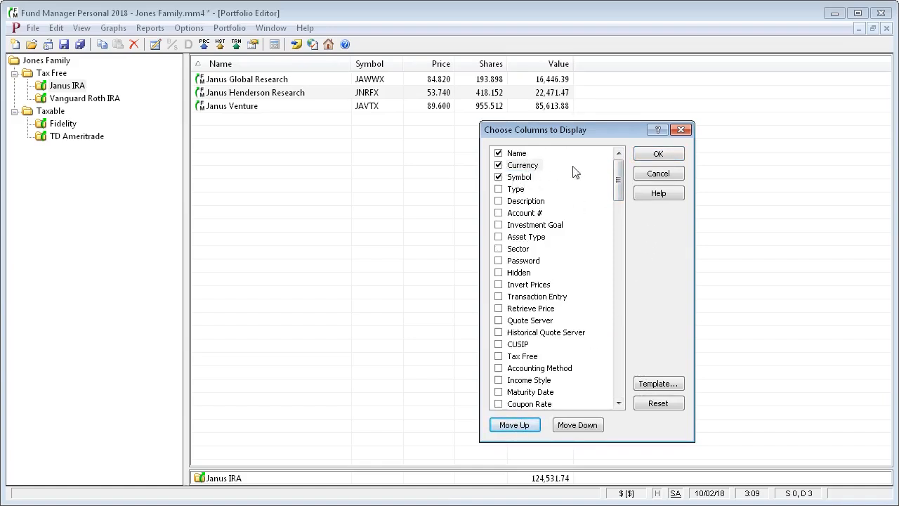
{"action": "left_click", "coordinate": [658, 154]}
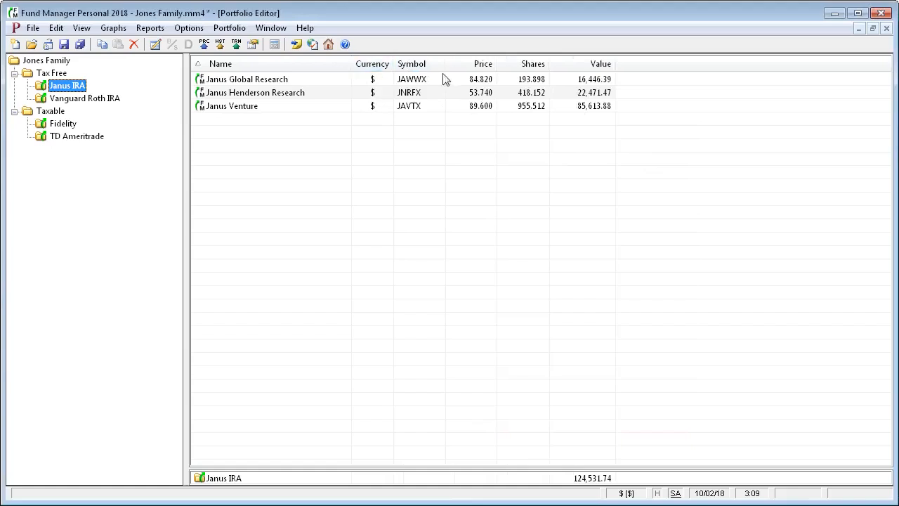
{"action": "right_click", "coordinate": [665, 64]}
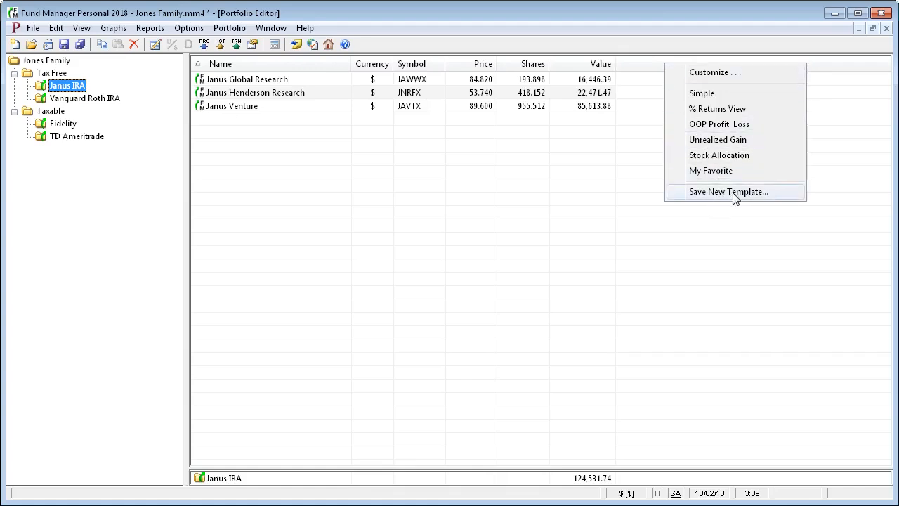
{"action": "left_click", "coordinate": [636, 68]}
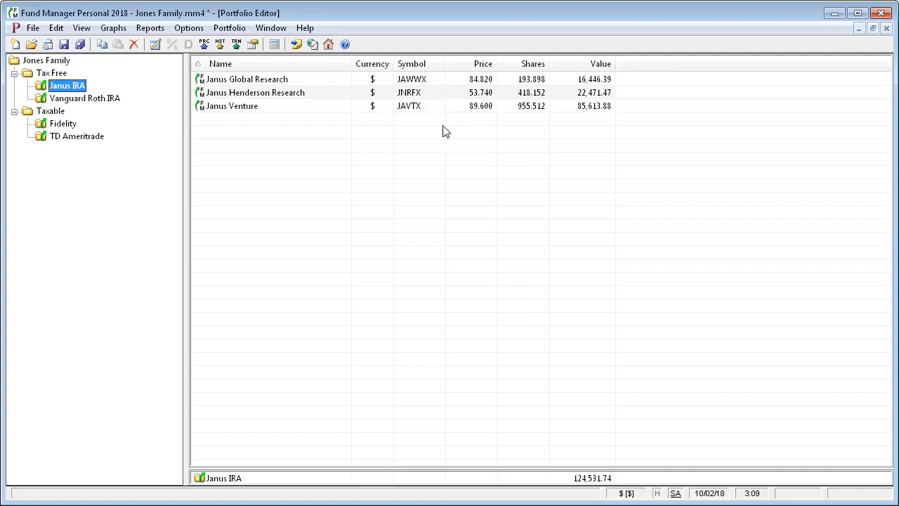
{"action": "left_click", "coordinate": [191, 29]}
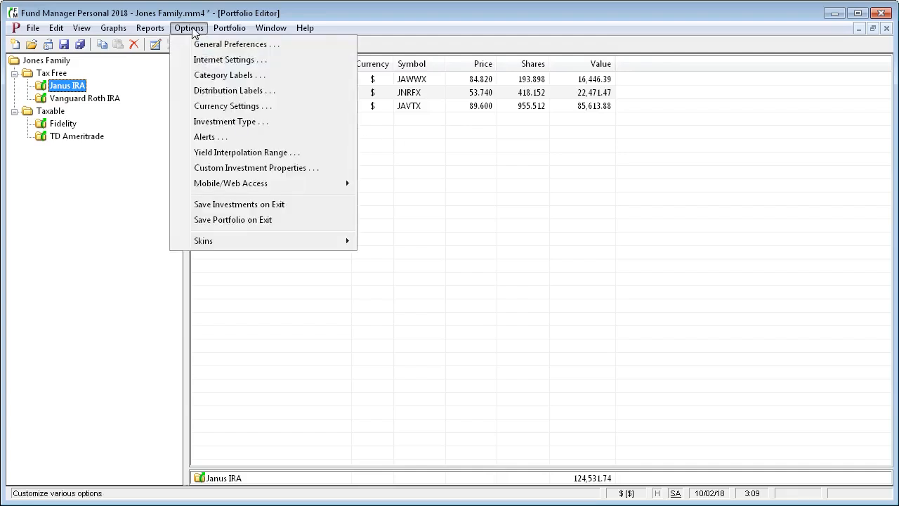
{"action": "left_click", "coordinate": [203, 45]}
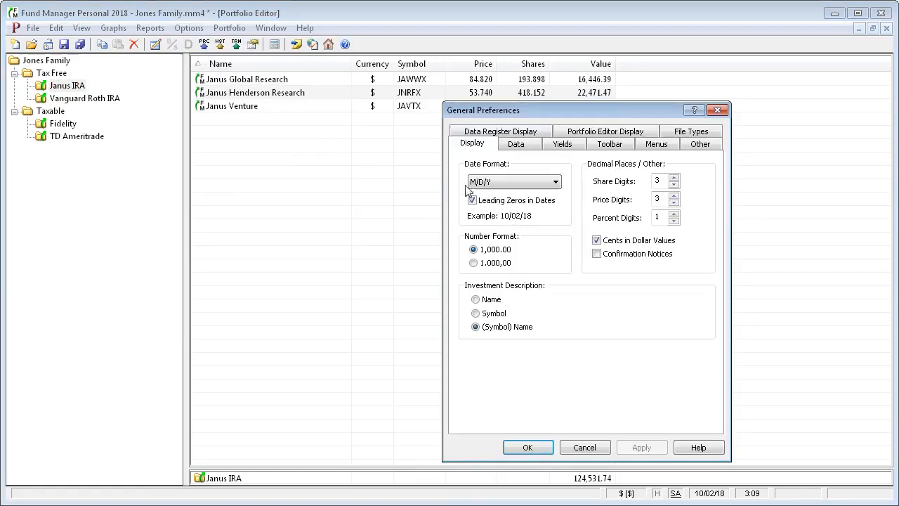
{"action": "left_click", "coordinate": [612, 134]}
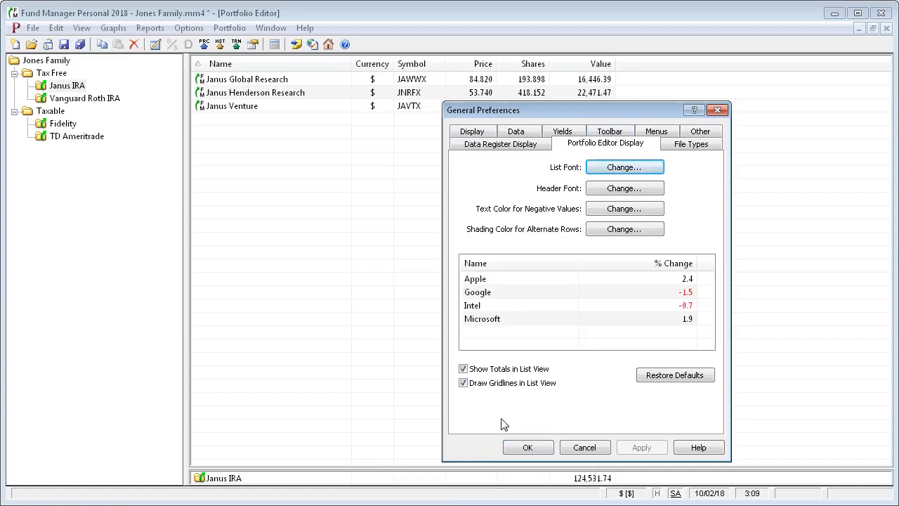
{"action": "left_click", "coordinate": [582, 447]}
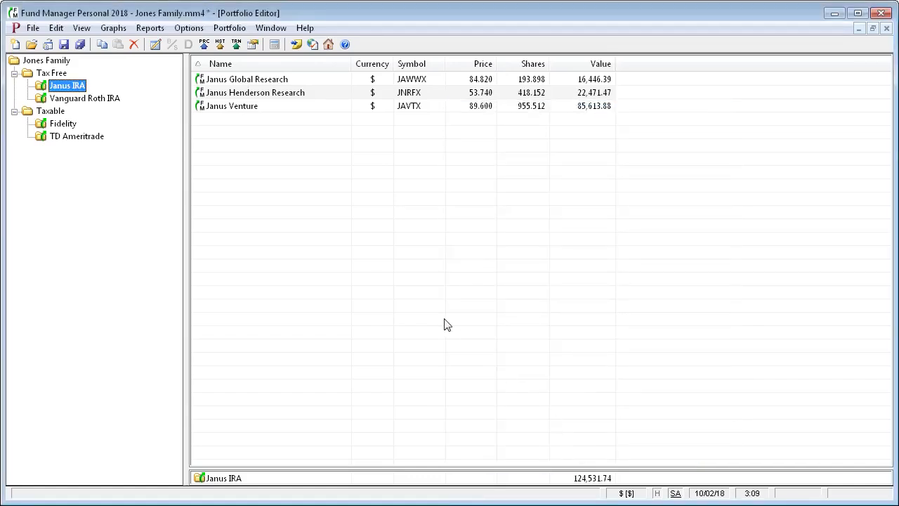